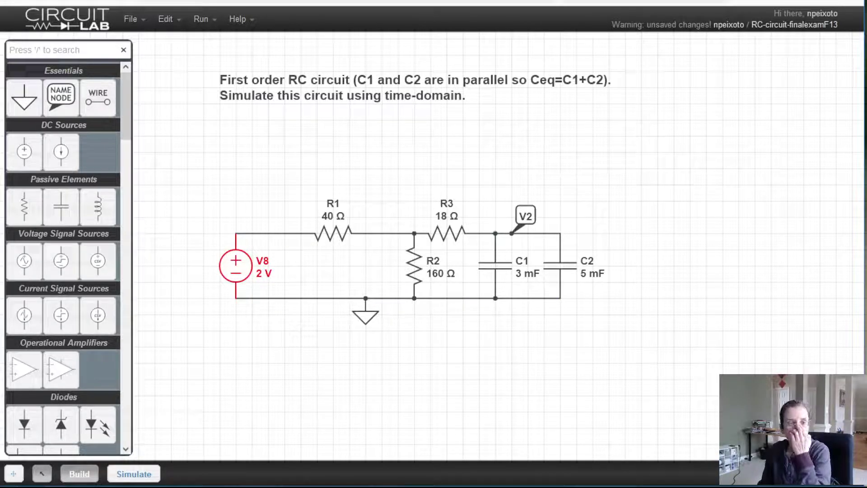
Replace the 2 V DC source V8 with a step voltage source beside the open wires and clear its name
key(Delete)
click(61, 261)
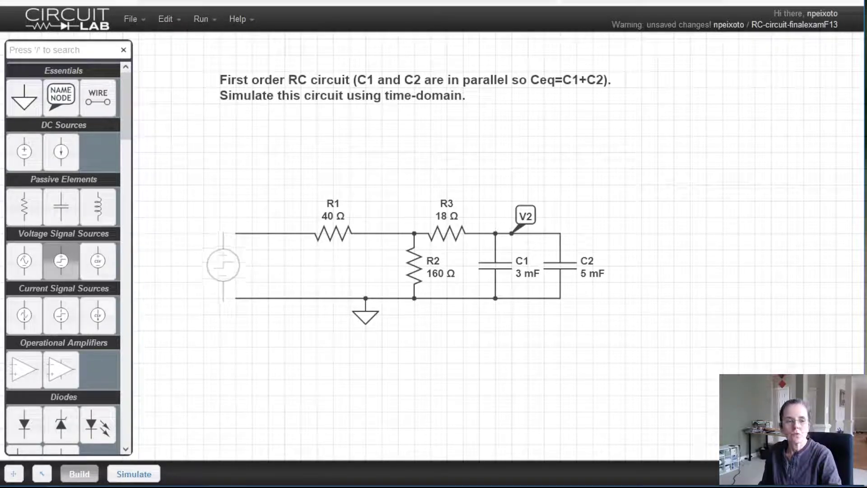
click(219, 266)
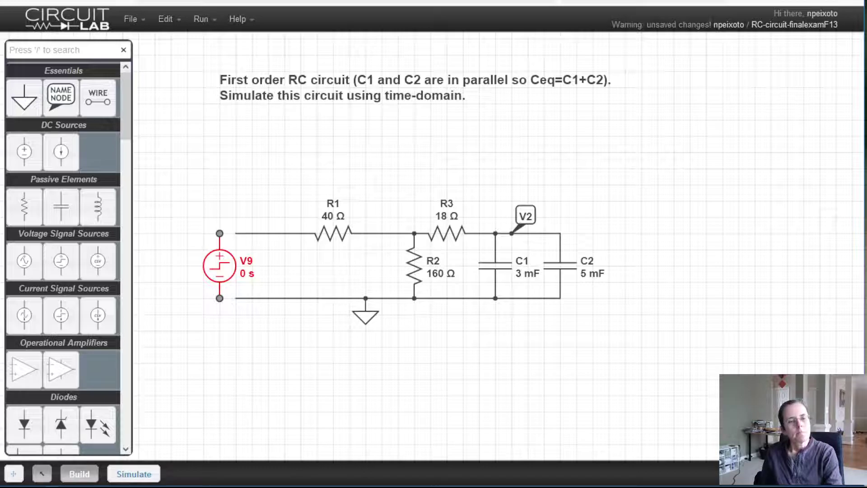
double_click(220, 265)
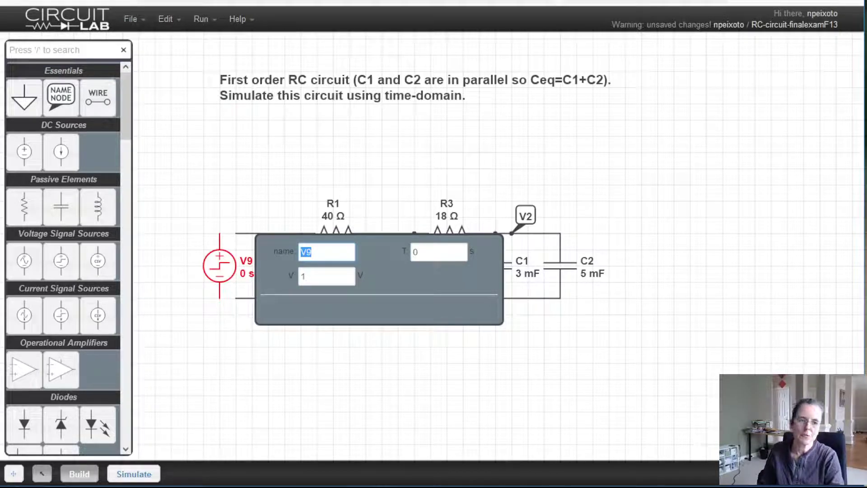
key(BackSpace)
key(Escape)
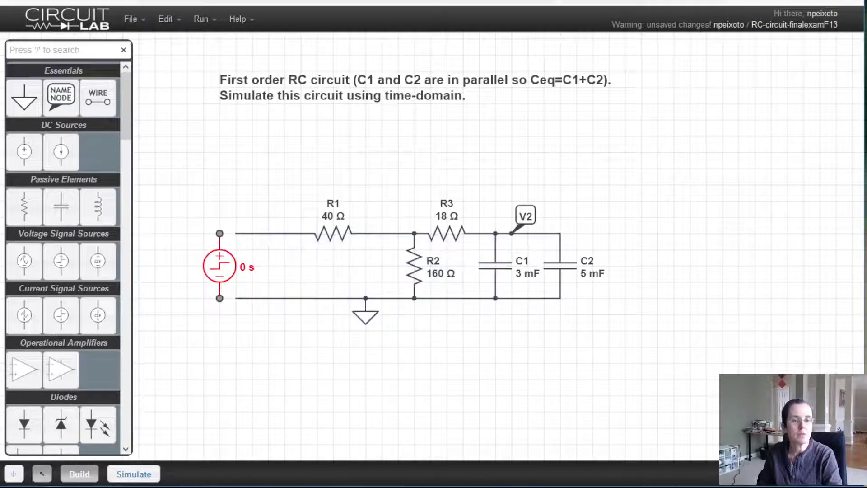
Replace the step source with a voltage function generator connected across the open wire ends, and set its shape to square
key(Delete)
drag(25, 260, 236, 265)
double_click(235, 265)
click(465, 300)
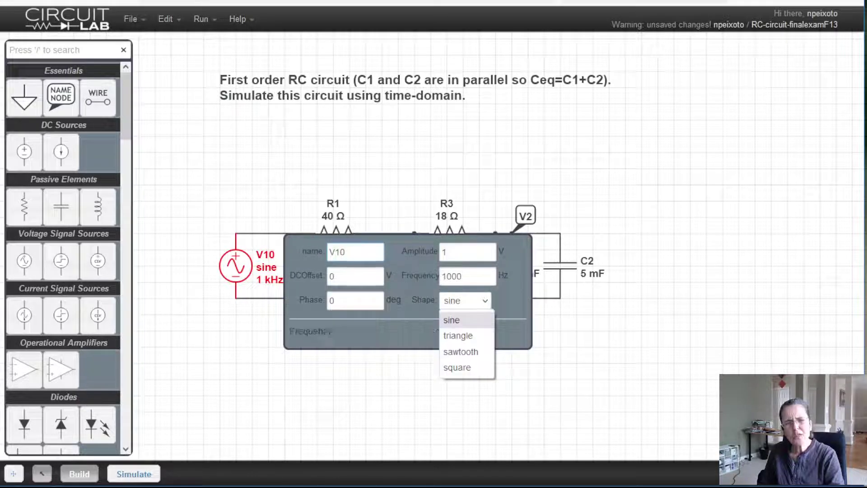
click(457, 368)
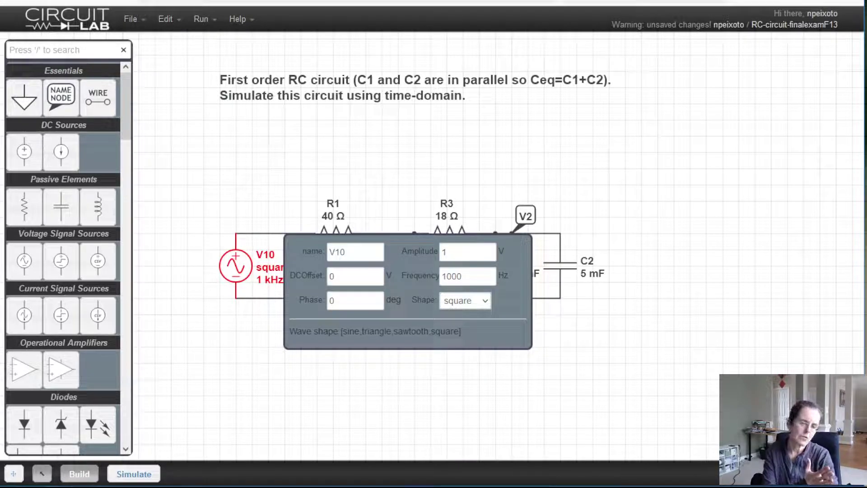
Set the square-wave source's frequency to 1 Hz
click(467, 276)
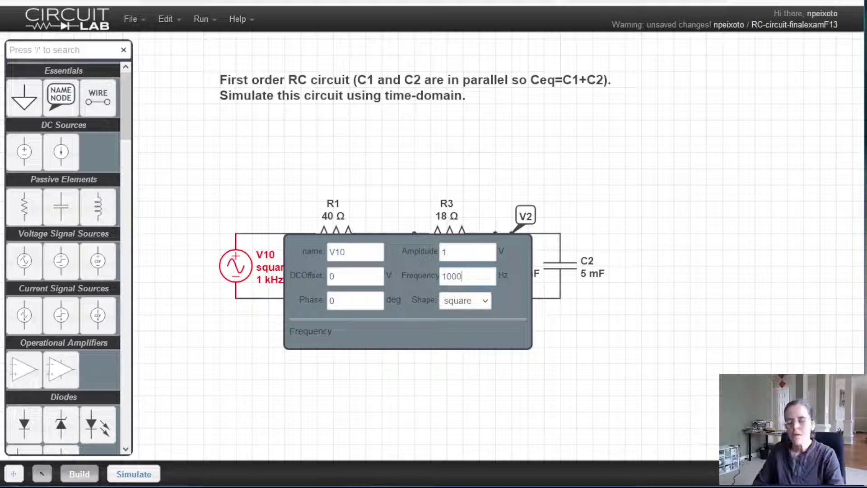
key(BackSpace)
key(BackSpace)
key(BackSpace)
key(BackSpace)
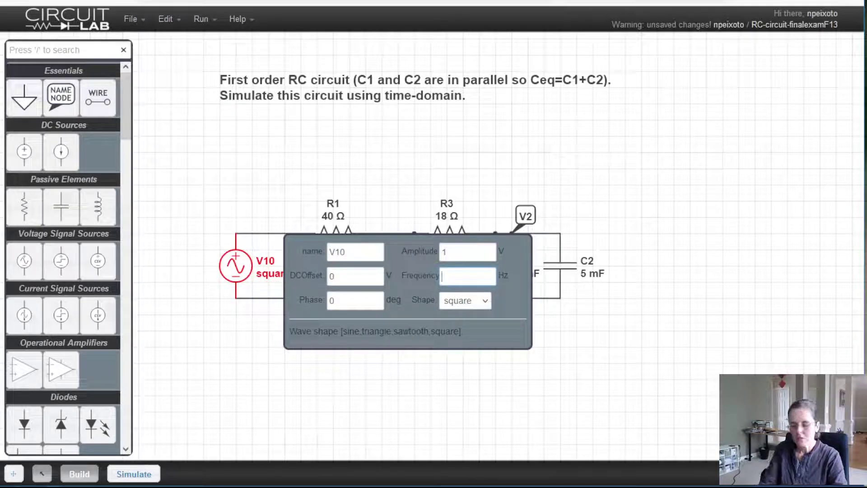
text(1)
key(Return)
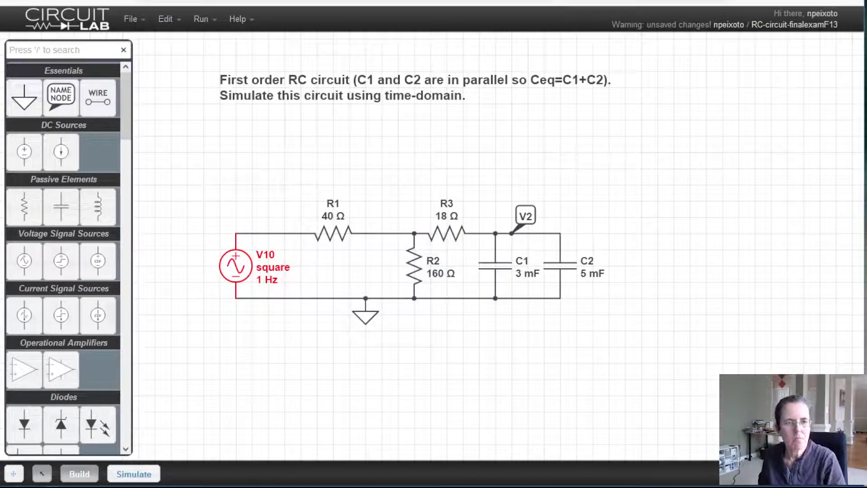
Set the square-wave source's amplitude to 2 V
double_click(235, 265)
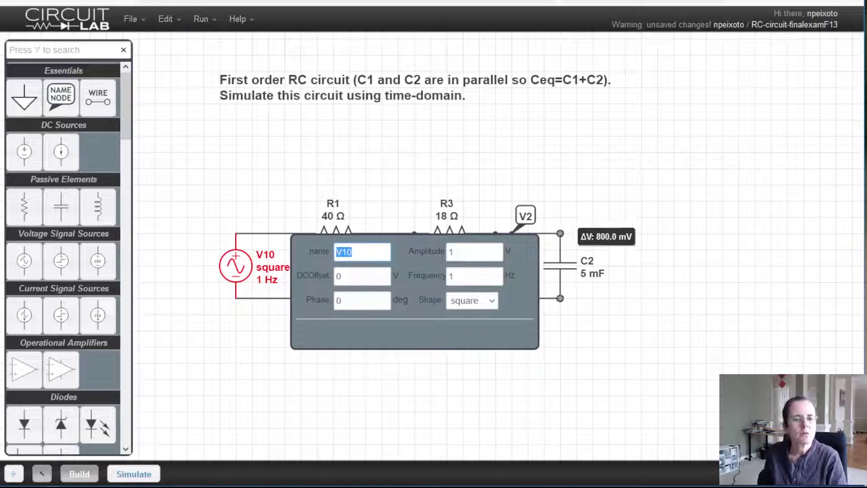
key(Tab)
text(5)
key(Return)
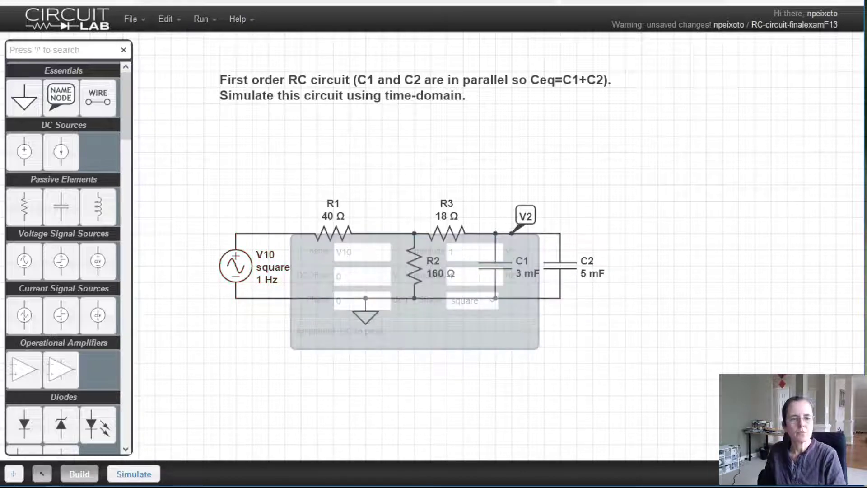
double_click(236, 265)
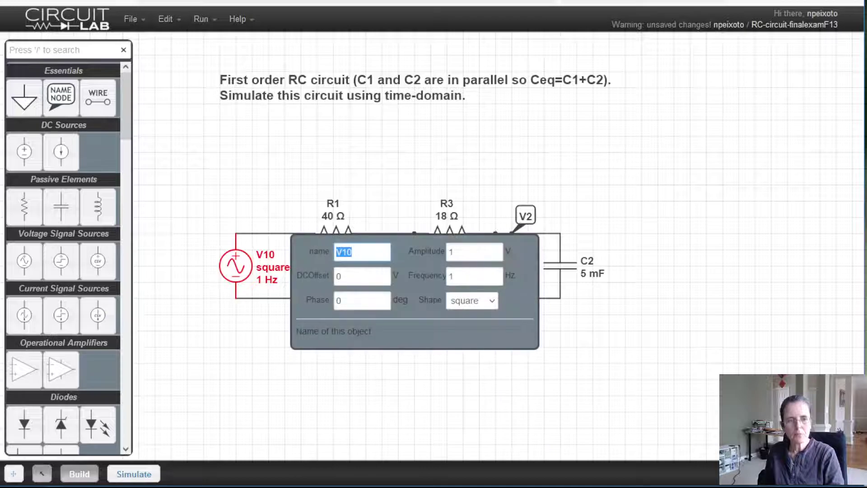
click(465, 251)
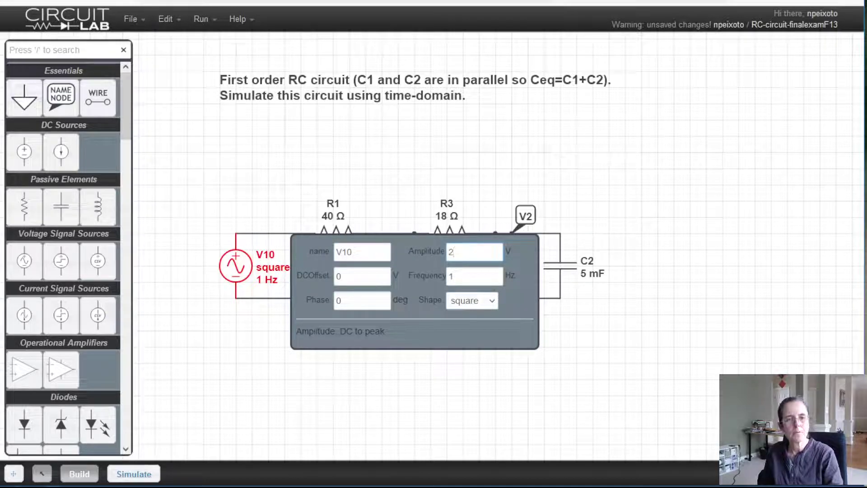
key(Return)
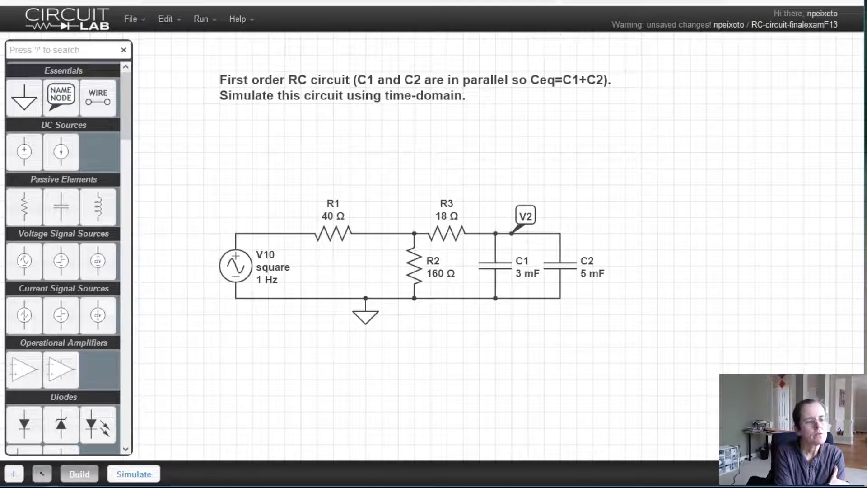
Run the DC solver on the circuit
click(133, 473)
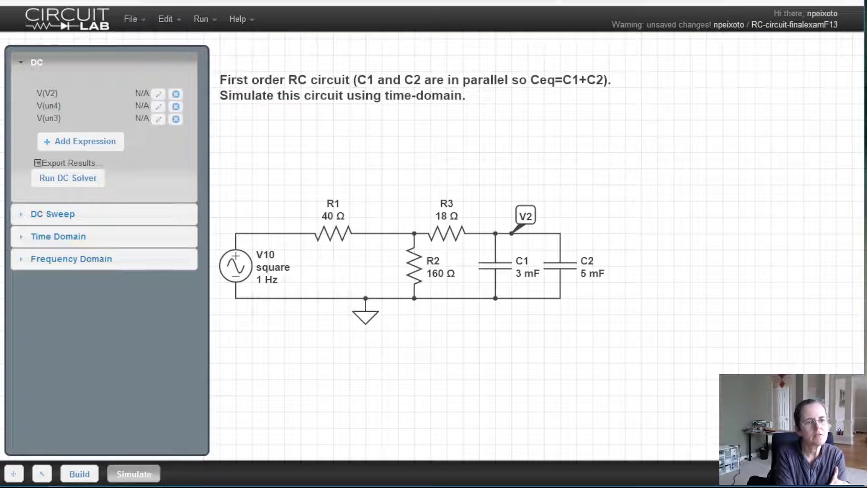
click(68, 177)
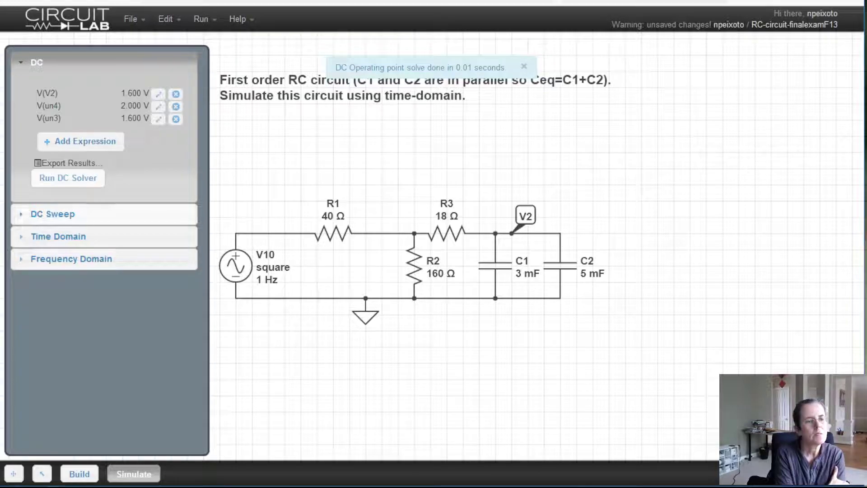
Set the time-domain simulation to start at 0 s and stop at 5 s
click(58, 236)
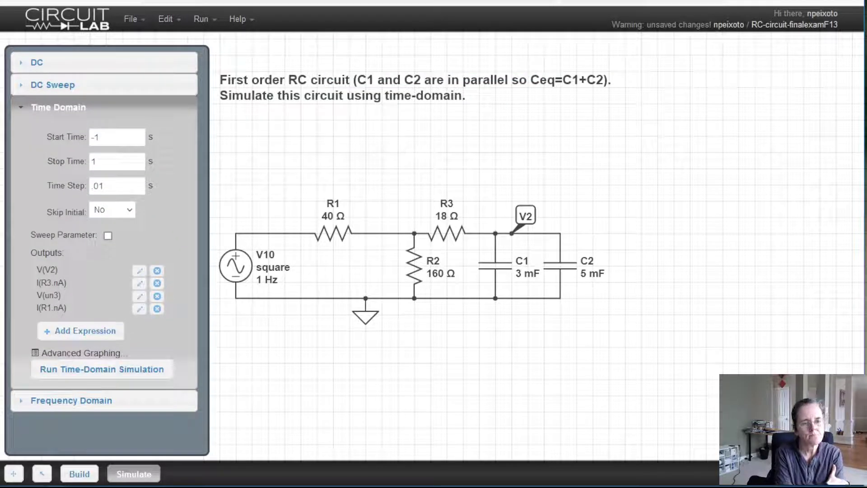
click(101, 150)
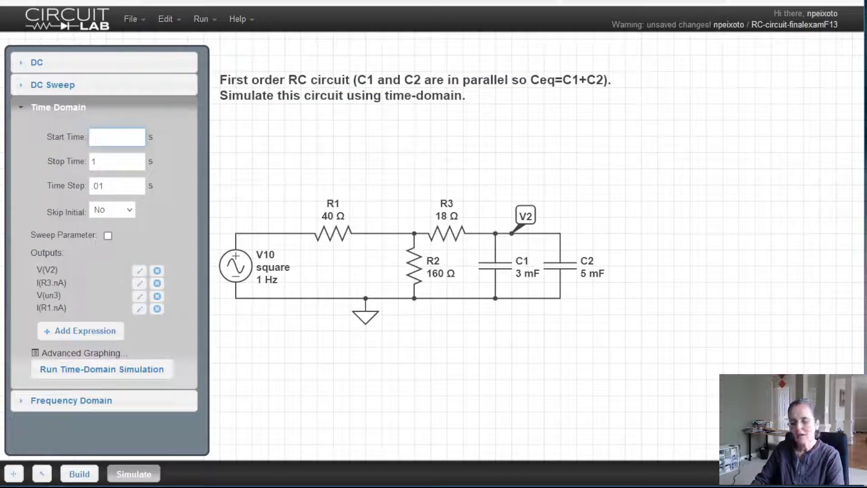
text(0)
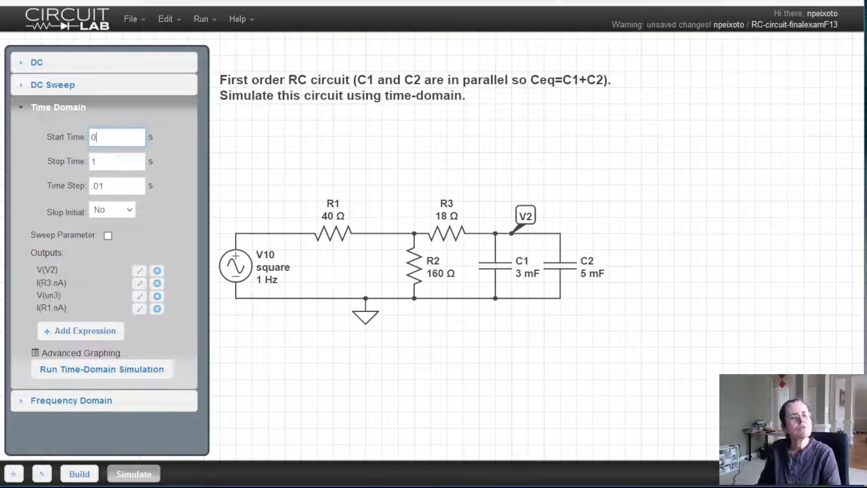
click(96, 161)
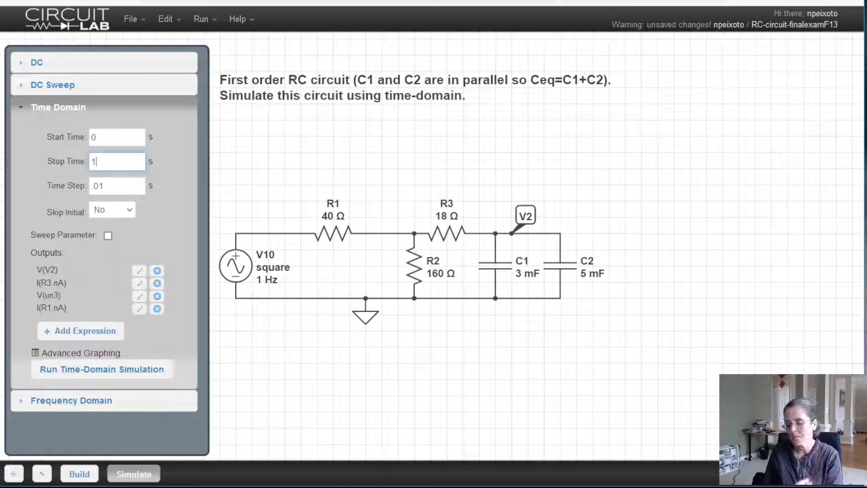
key(BackSpace)
text(5)
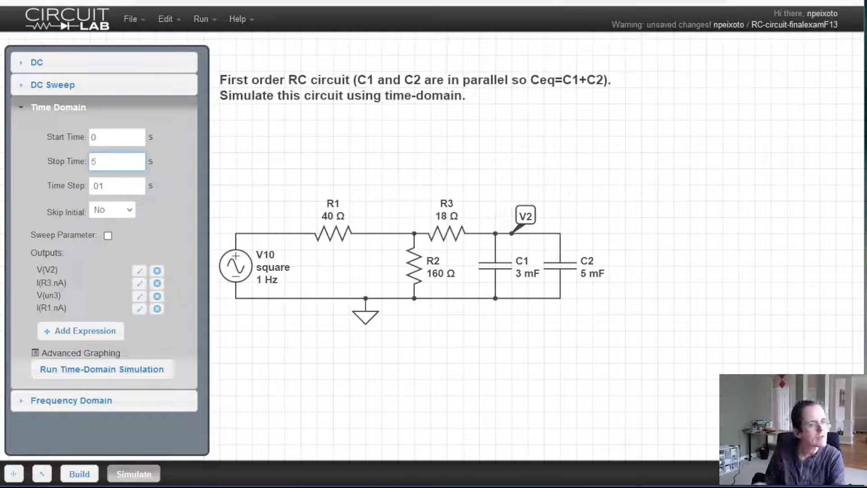
click(103, 185)
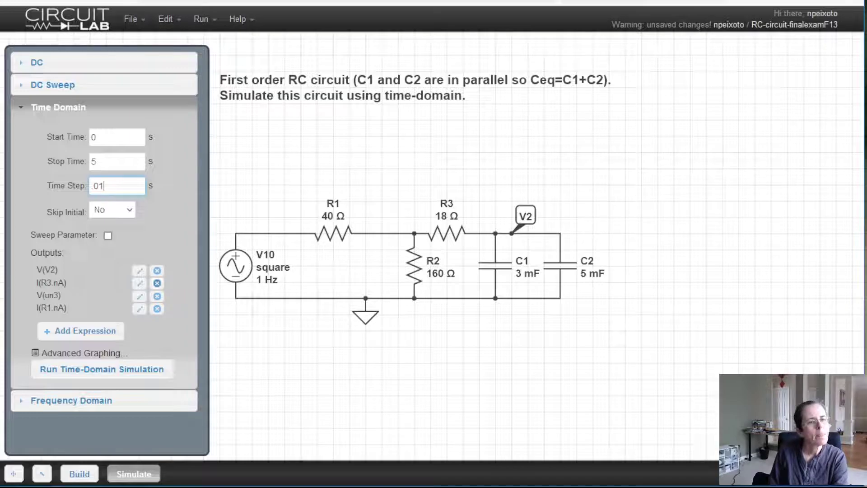
Remove all existing outputs from the time-domain simulation
click(157, 283)
click(157, 283)
click(157, 283)
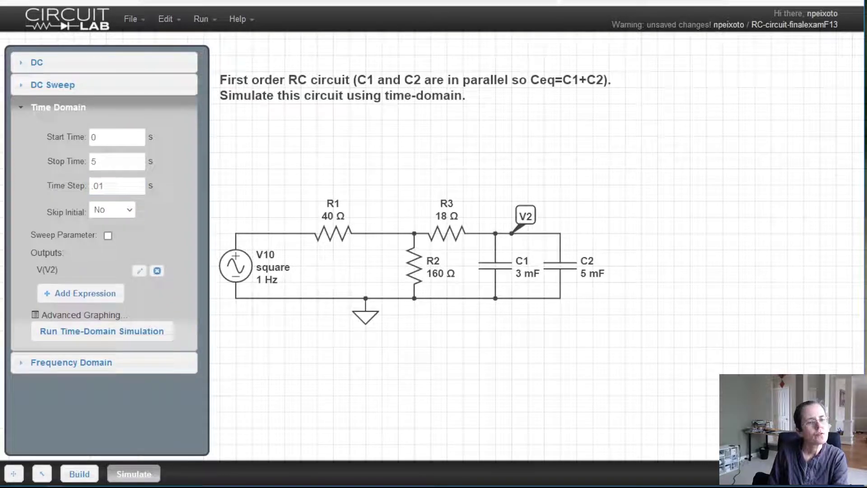
click(157, 270)
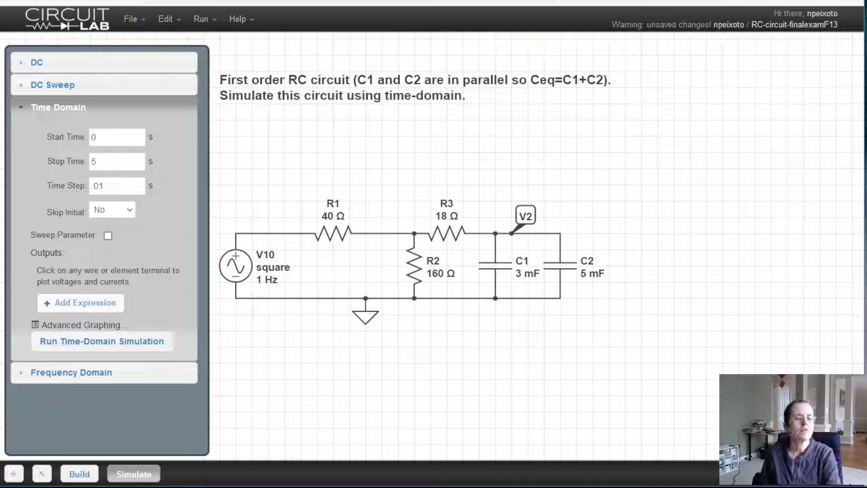
Add V(V2), V(R2.nA), I(R2.nA) and I(R3.nA) as outputs of the time-domain simulation
click(64, 300)
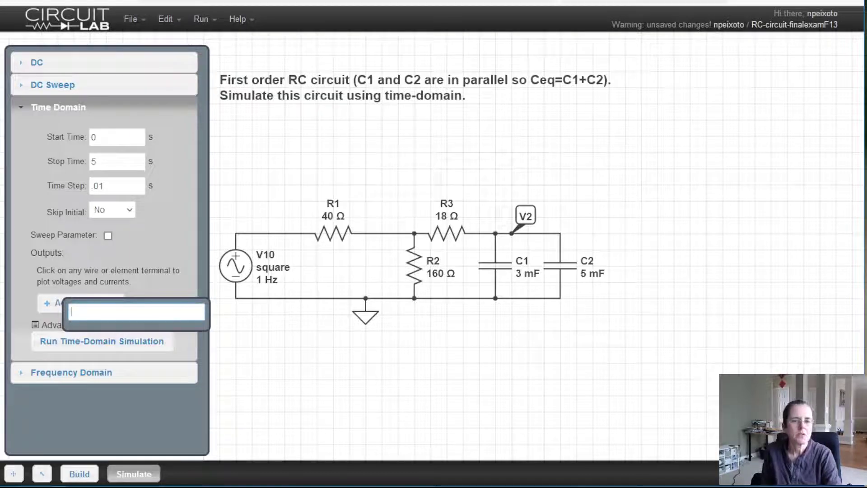
click(512, 233)
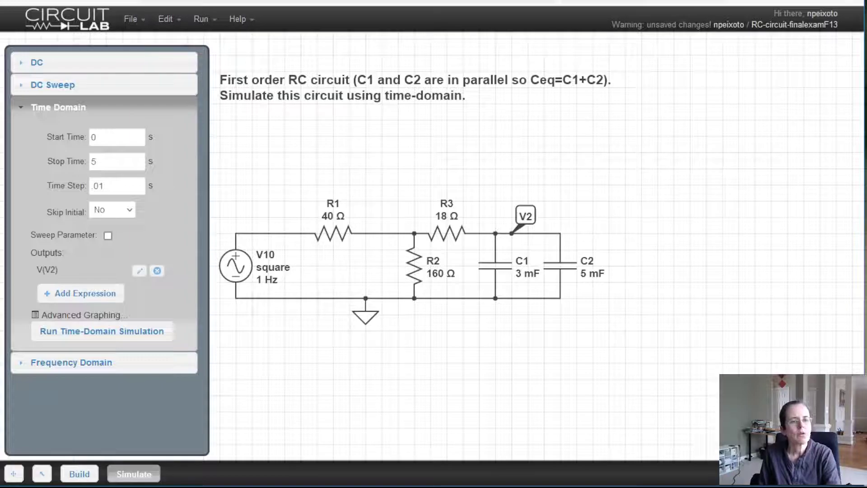
click(80, 293)
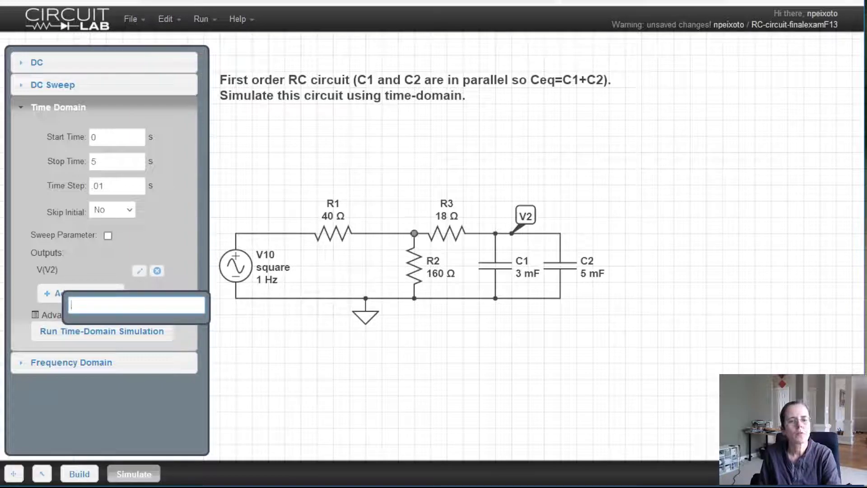
click(414, 233)
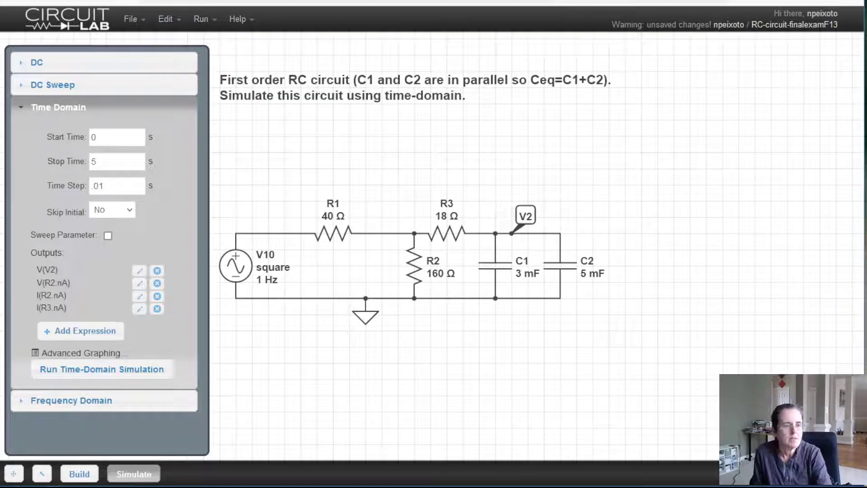
Run the time-domain simulation, examine the voltage and current plots, and hide them
click(102, 369)
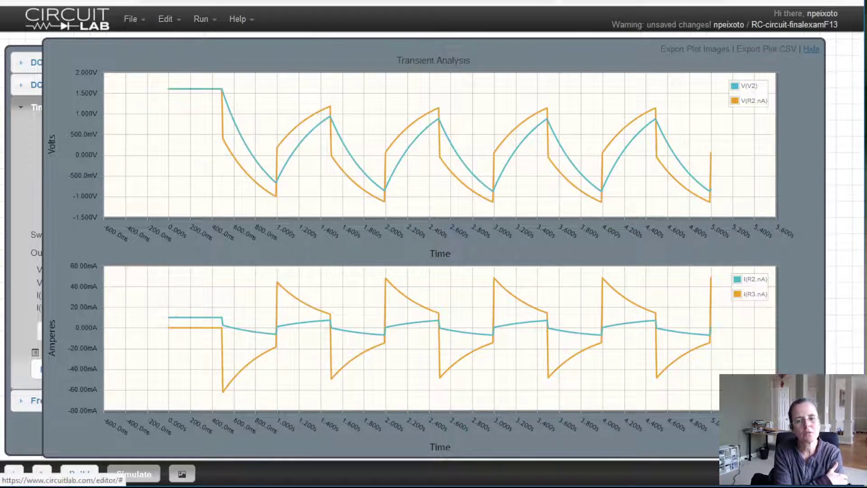
click(810, 49)
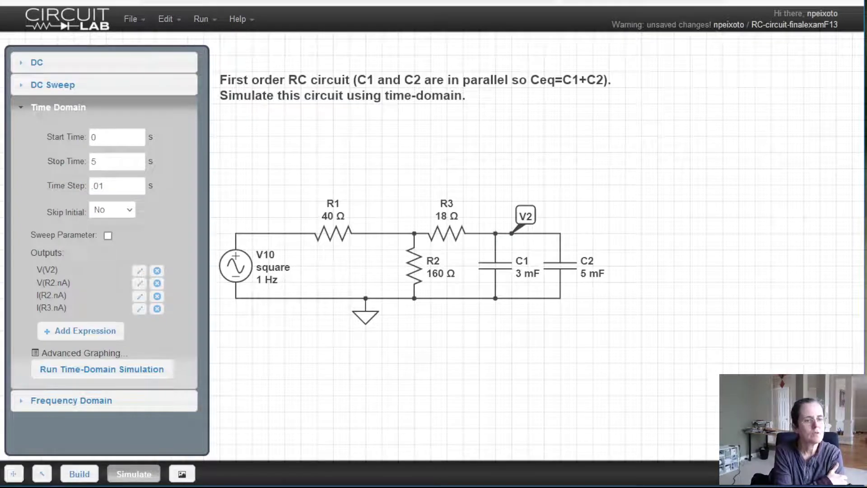
Set the square-wave source's frequency to 0.2 Hz
click(79, 473)
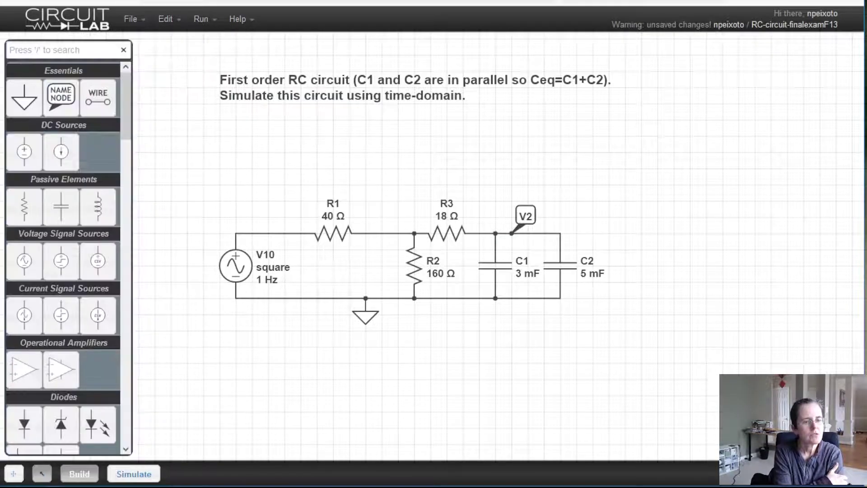
double_click(236, 266)
click(474, 276)
key(BackSpace)
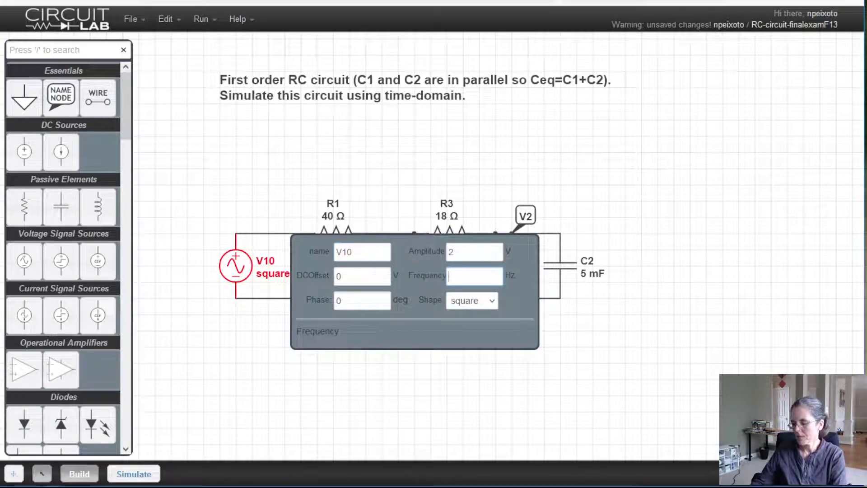
text(0.2)
key(Tab)
key(Return)
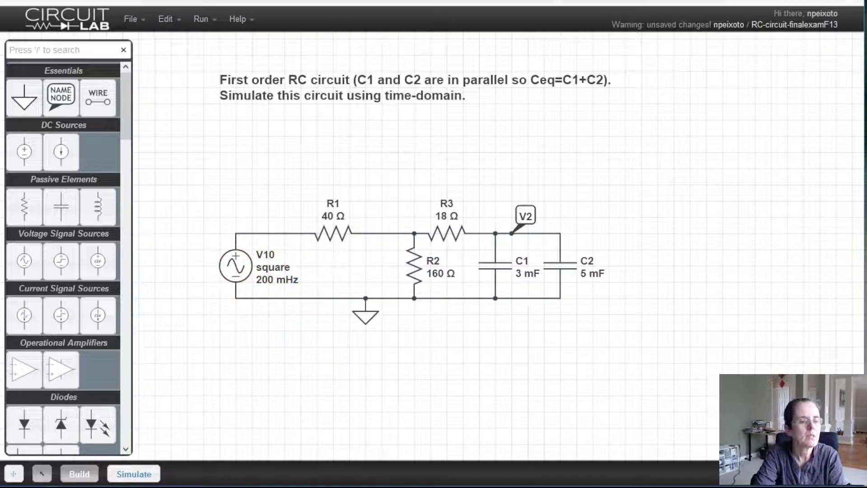
Set the time-domain stop time to 20 s, run the simulation to examine several square-wave periods, and hide the plots
click(133, 473)
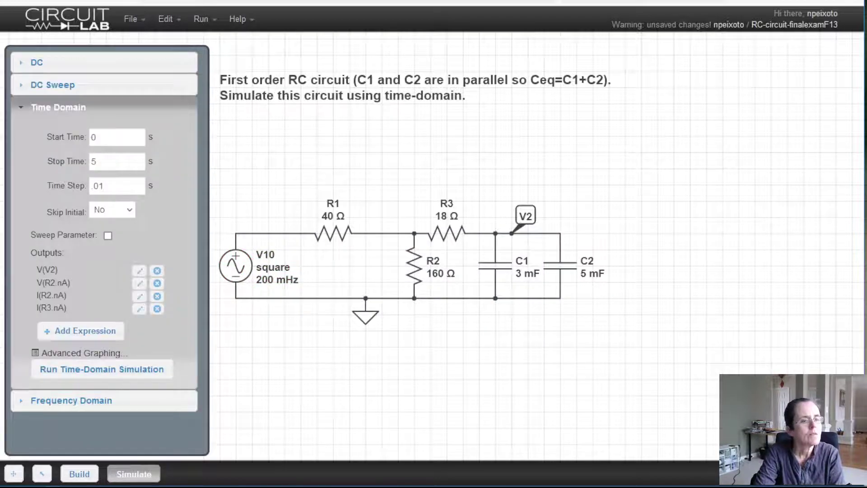
click(96, 162)
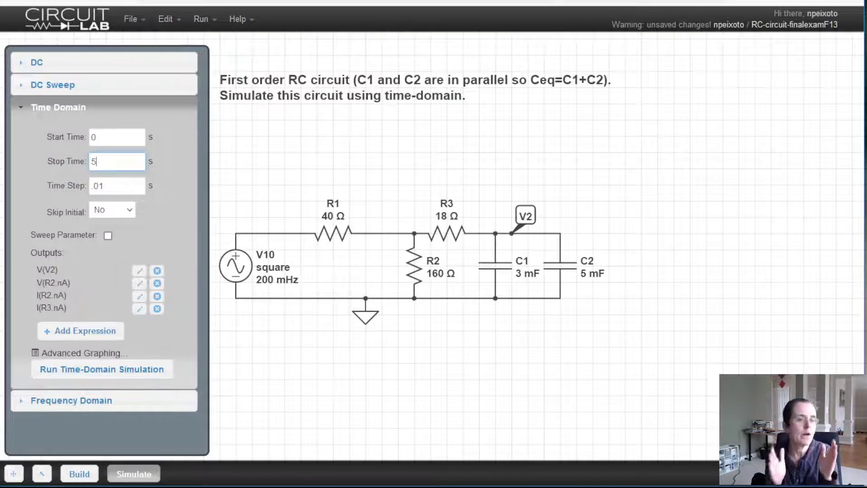
key(BackSpace)
text(20)
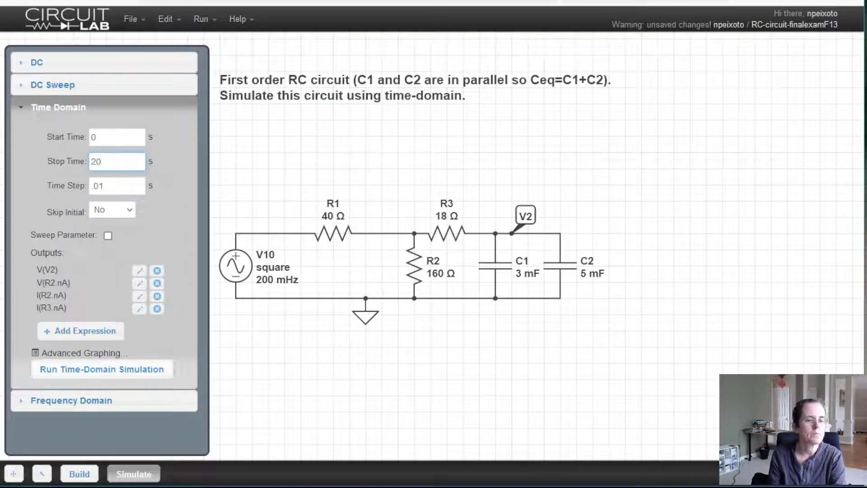
click(101, 368)
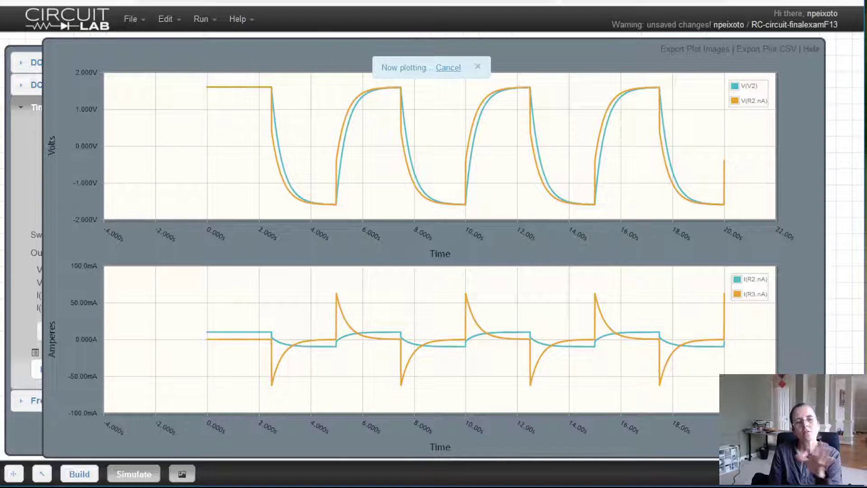
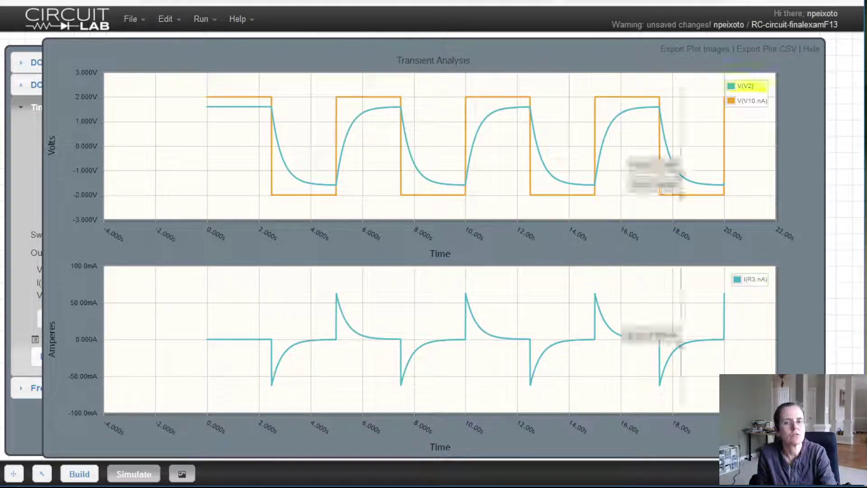
click(811, 48)
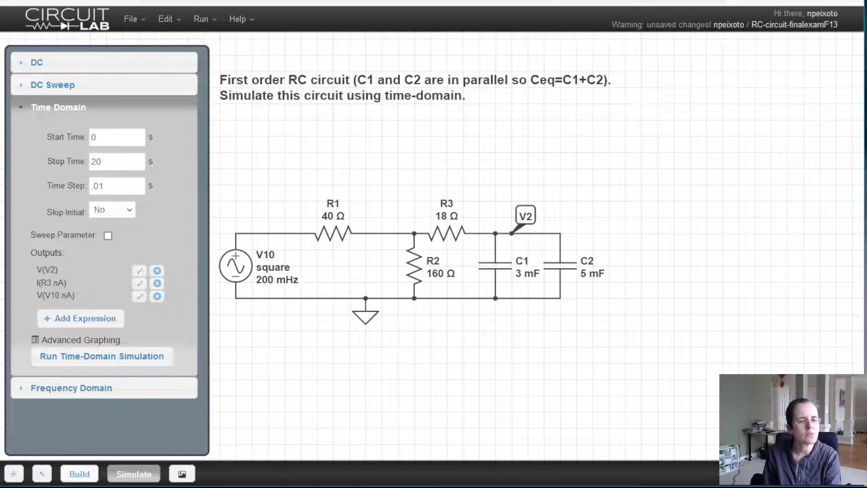
Place a horizontal resistor, a vertical capacitor and a sine voltage source in the empty area to the upper right of the existing circuit
click(79, 473)
drag(24, 206, 673, 152)
drag(61, 207, 739, 152)
drag(673, 152, 706, 122)
key(r)
drag(24, 260, 624, 152)
Wire the new source, resistor and capacitor into a series loop and attach a ground to its lower wire
drag(739, 184, 625, 184)
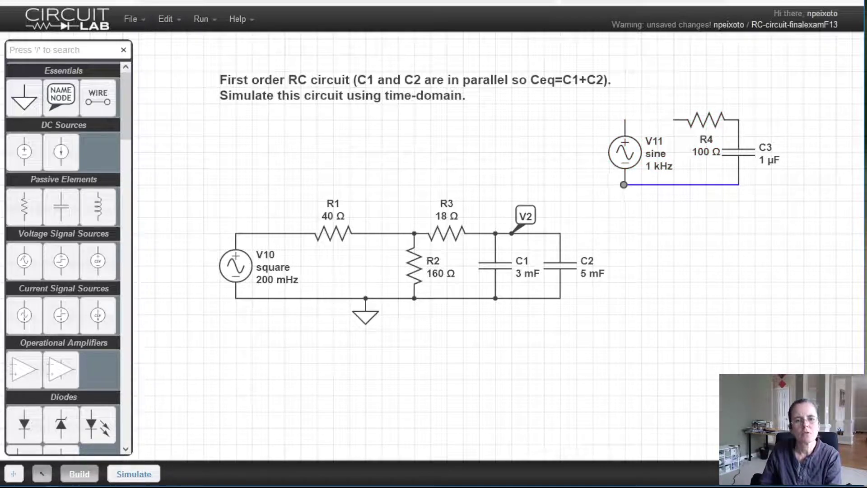
drag(625, 120, 674, 120)
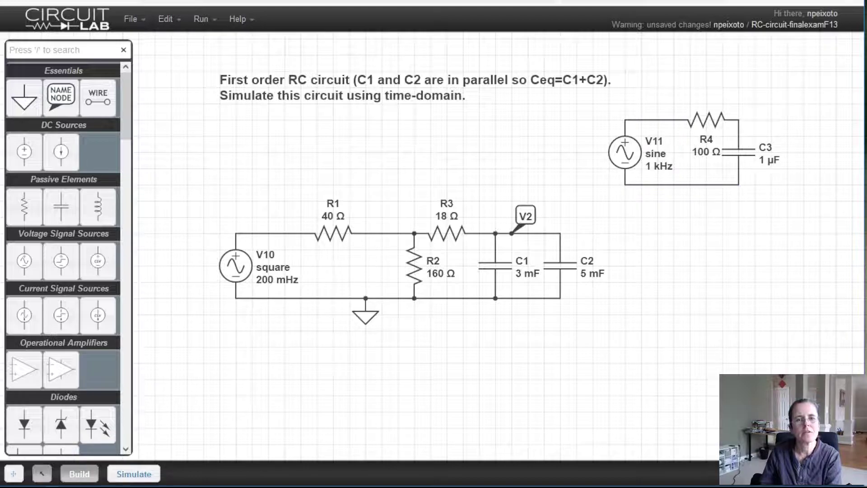
drag(24, 97, 689, 189)
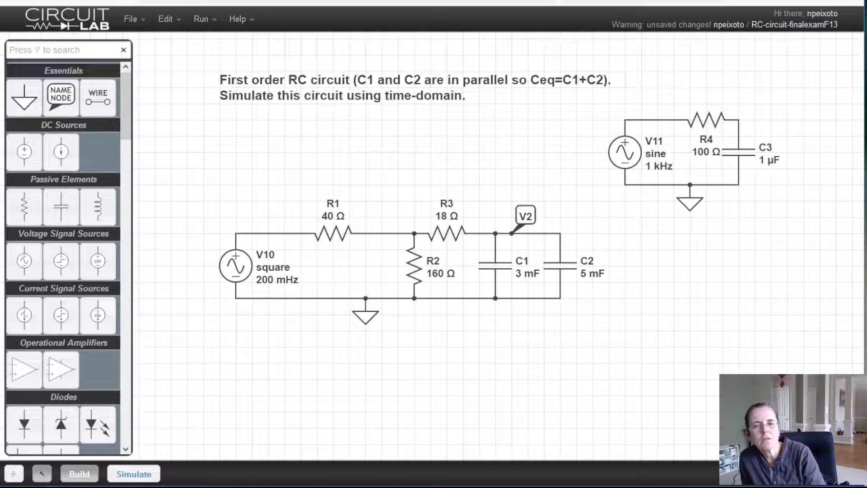
mouse_move(715, 135)
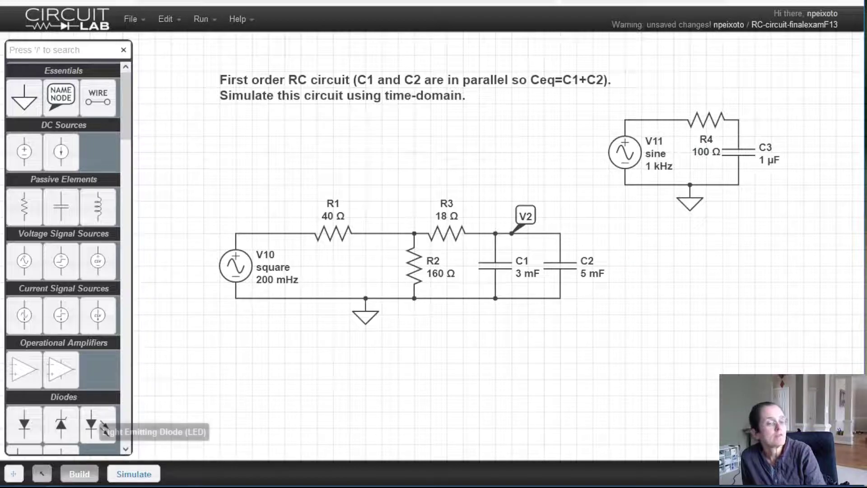
Delete the separate series RC circuit, including its source, resistor, capacitor, wires and ground
click(133, 474)
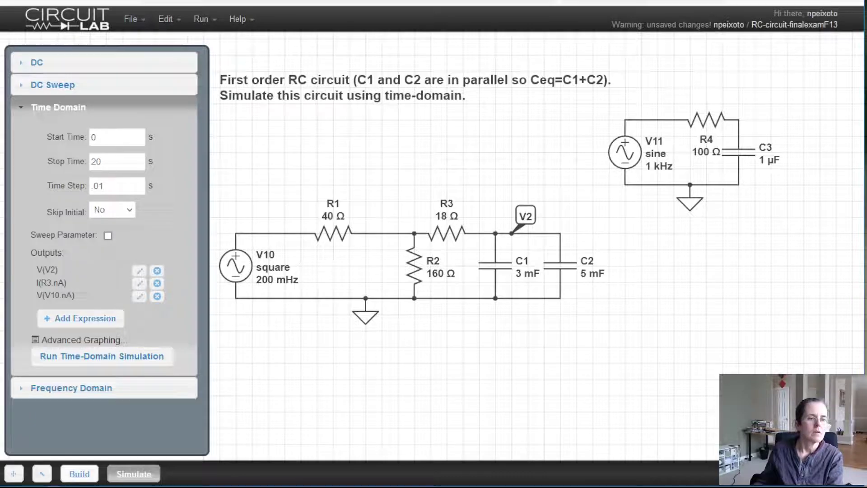
click(79, 473)
click(625, 152)
key(Delete)
click(709, 118)
key(Delete)
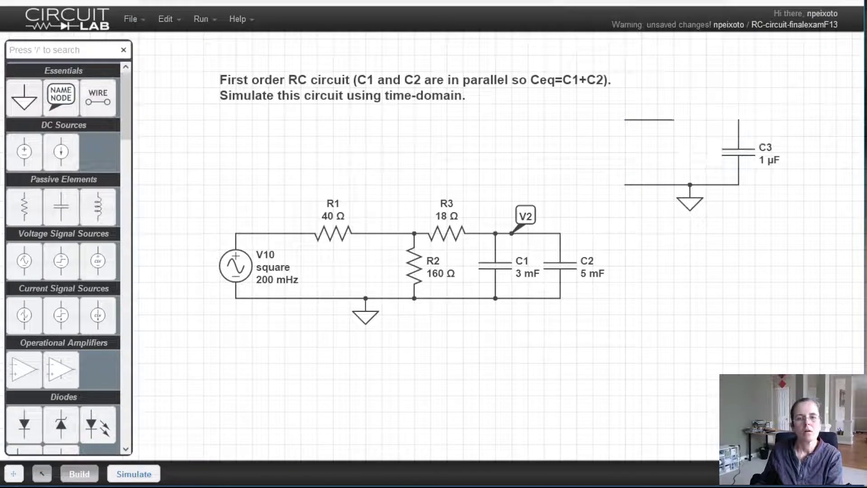
click(732, 151)
key(Delete)
drag(609, 119, 759, 217)
key(Delete)
Run the time-domain simulation again and inspect the V(V2), V(V10.nA) and I(R3.nA) curves just after the source's falling edge near 7.5 s
click(134, 474)
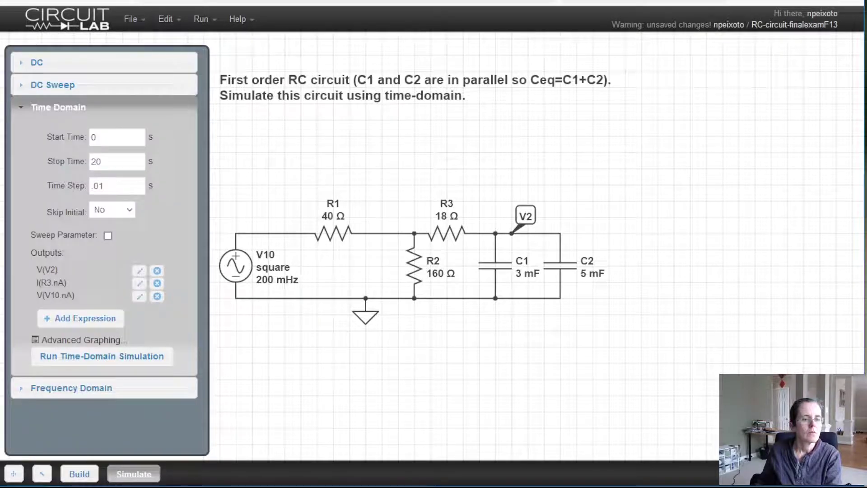
click(102, 356)
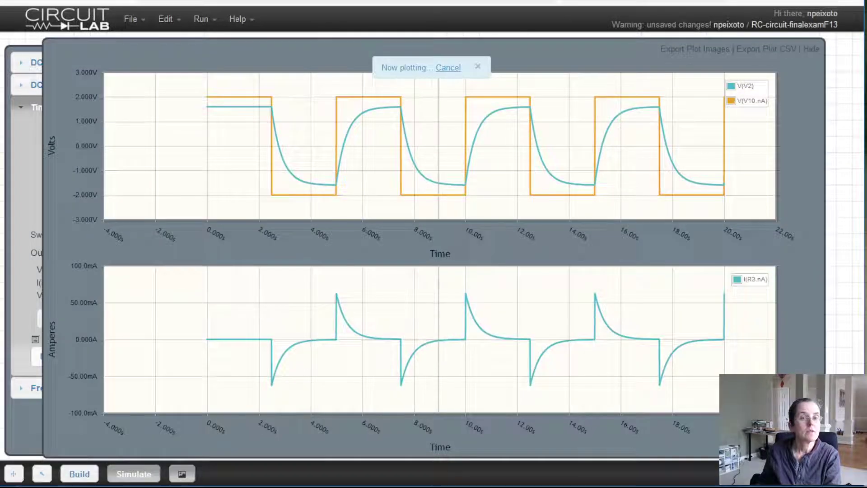
mouse_move(403, 125)
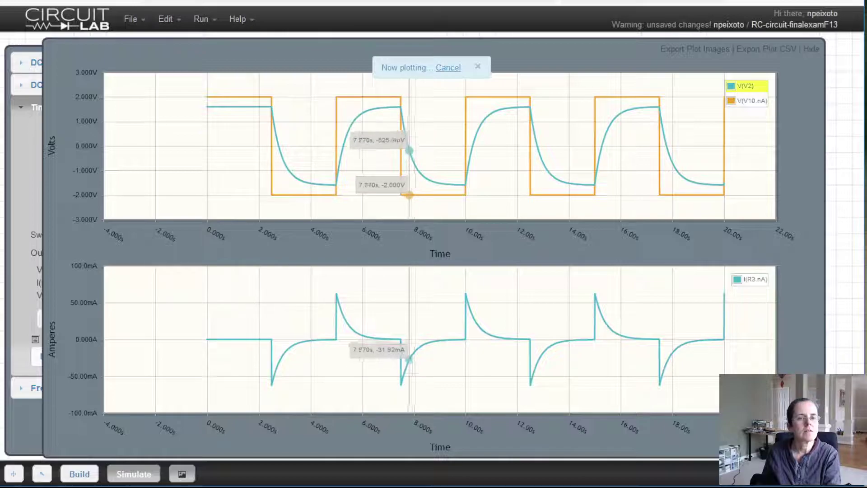